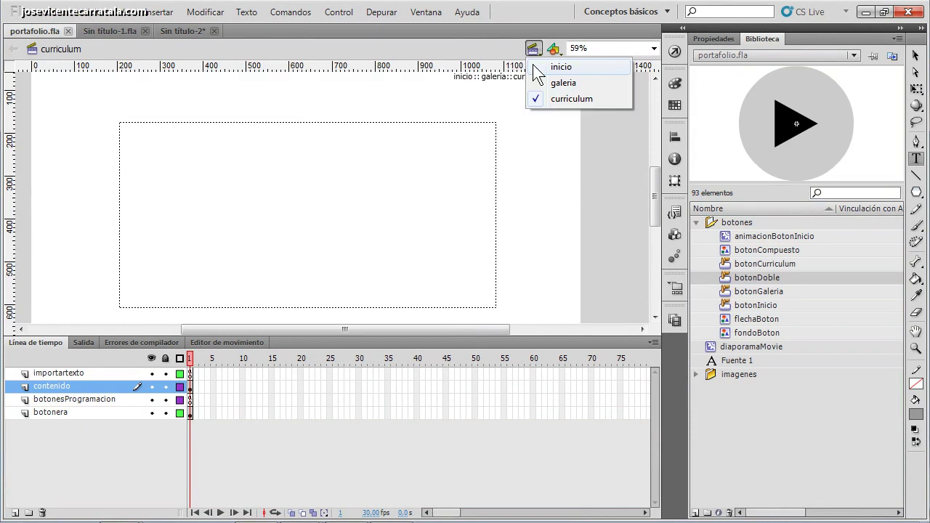
Switch to the inicio scene and open the diaporamaMovie symbol for editing
{"action": "left_click", "coordinate": [563, 65]}
{"action": "left_click", "coordinate": [914, 57]}
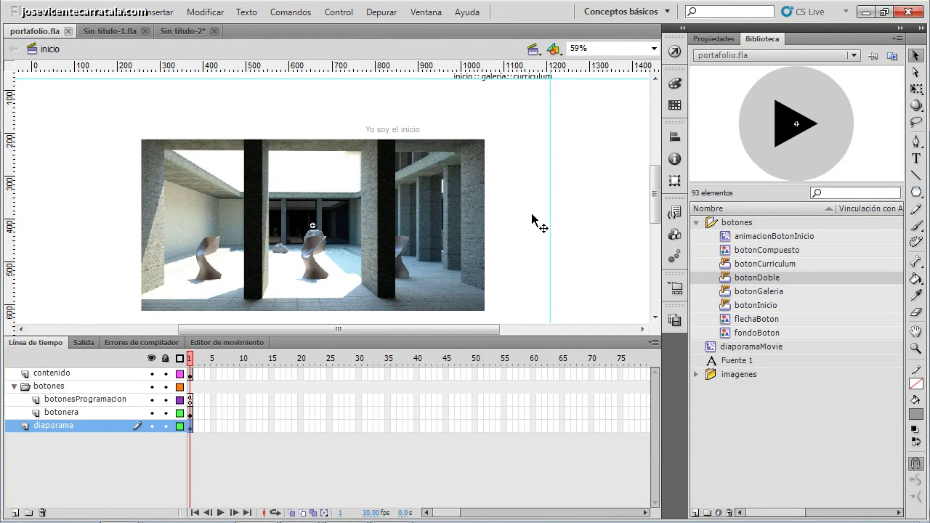
{"action": "double_click", "coordinate": [530, 245]}
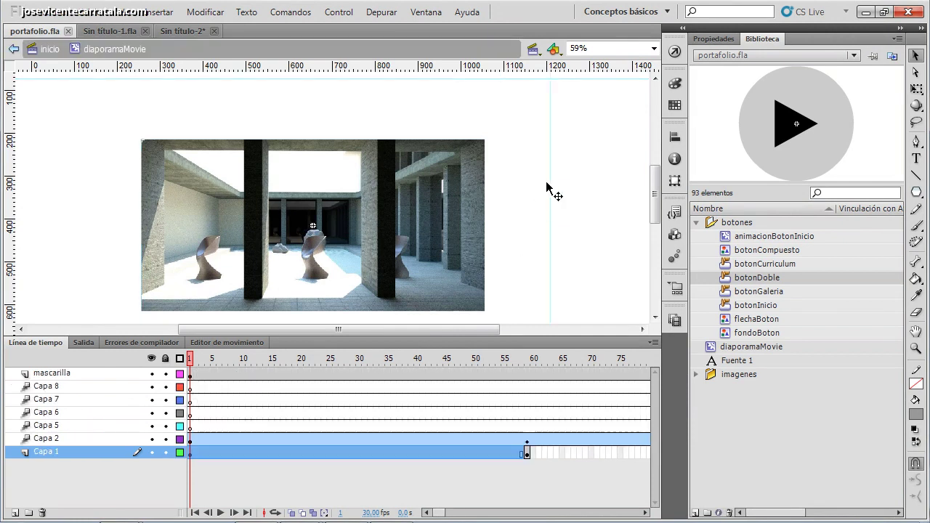
Delete the large white cover shape surrounding the photo on the mascarilla layer
{"action": "left_click", "coordinate": [547, 188]}
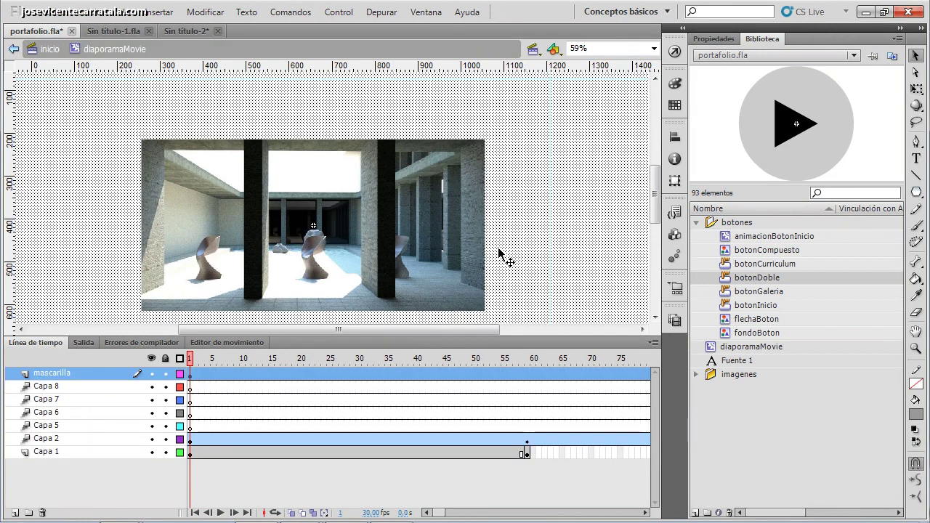
{"action": "key", "text": "ctrl+minus"}
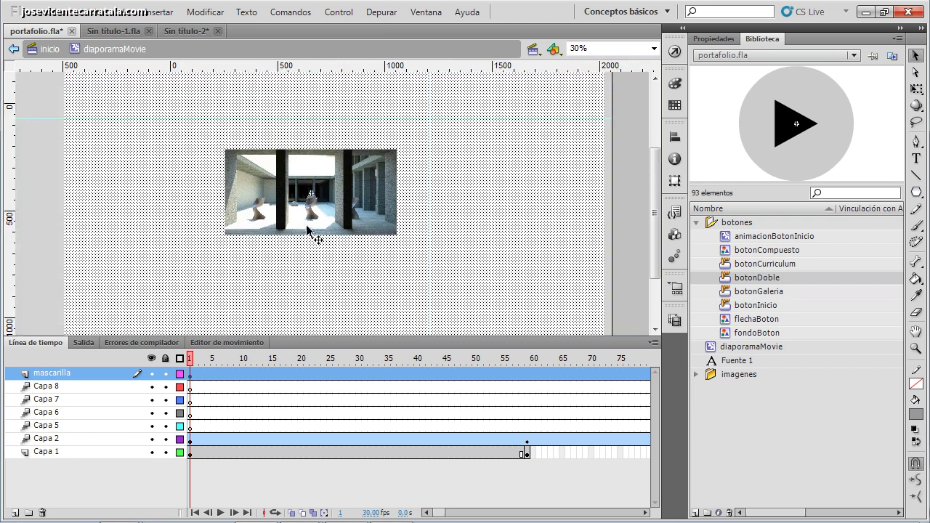
{"action": "left_click_drag", "start_coordinate": [438, 513], "coordinate": [453, 515]}
{"action": "left_click_drag", "start_coordinate": [421, 435], "coordinate": [526, 451]}
{"action": "left_click", "coordinate": [372, 212]}
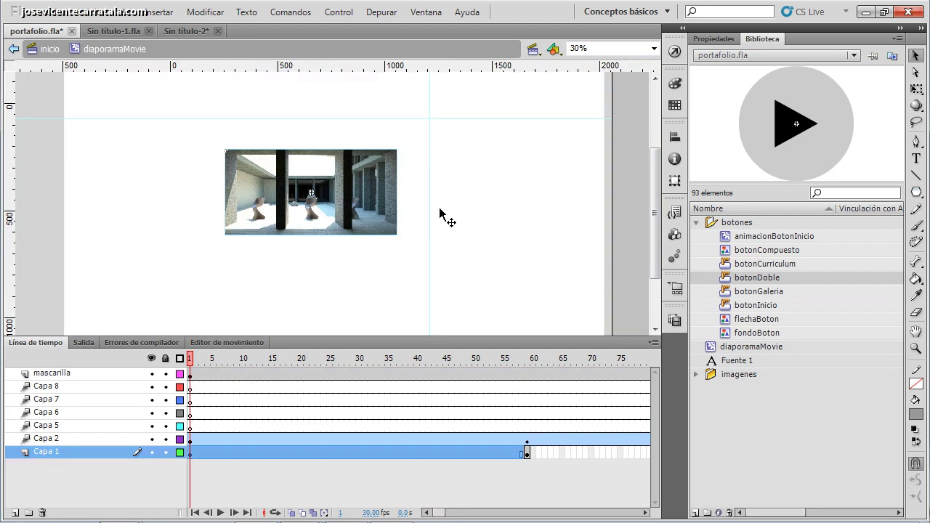
{"action": "left_click", "coordinate": [441, 213]}
{"action": "key", "text": "ctrl+shift+a"}
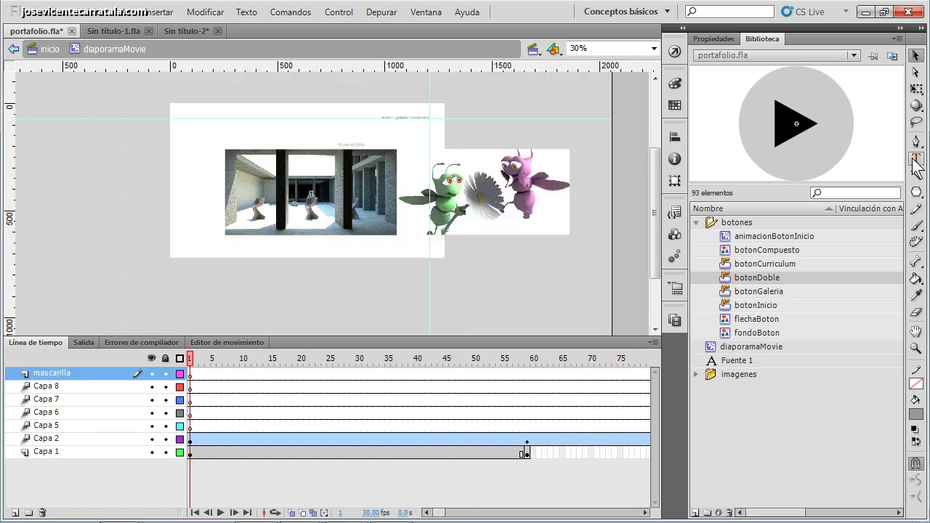
Draw a gray rectangle on the mascarilla layer exactly covering the courtyard photo
{"action": "left_click", "coordinate": [909, 196]}
{"action": "left_click", "coordinate": [770, 189]}
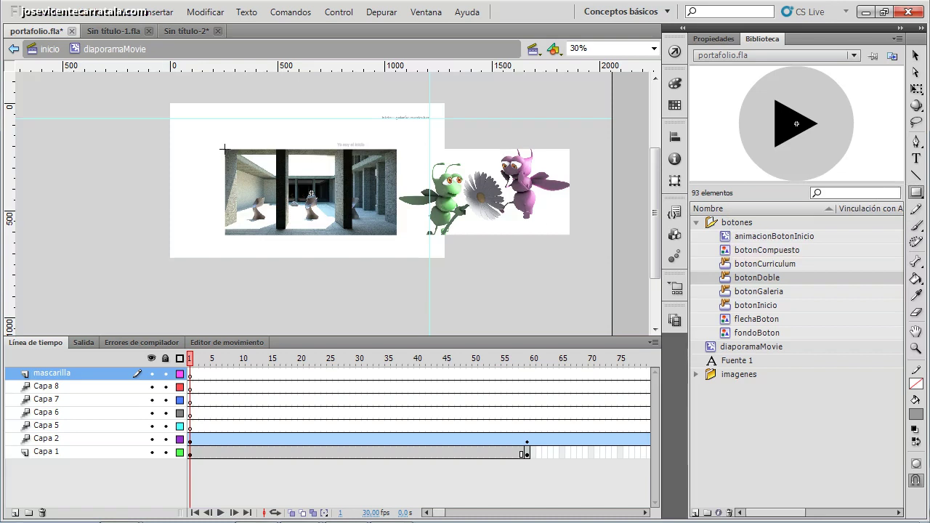
{"action": "left_click_drag", "start_coordinate": [224, 149], "coordinate": [397, 234]}
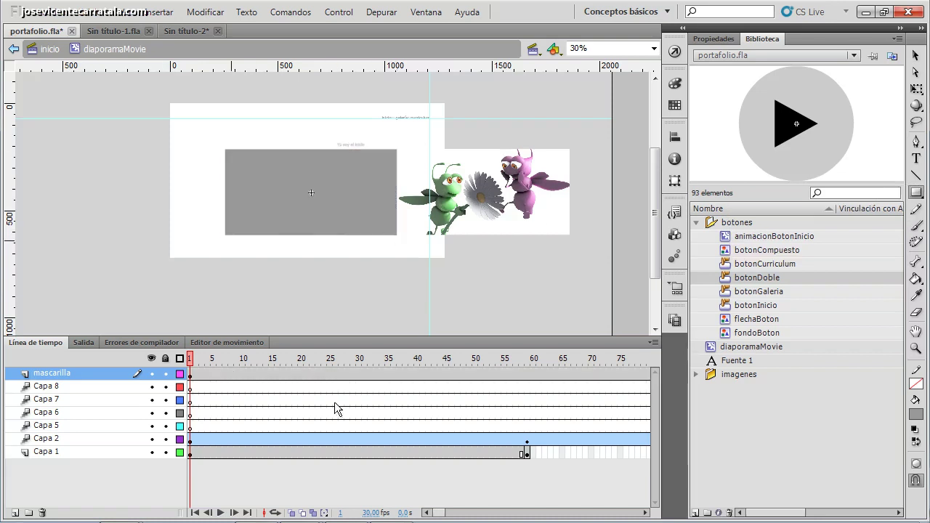
{"action": "left_click", "coordinate": [915, 56]}
Convert the mascarilla layer into a mask layer
{"action": "left_click", "coordinate": [106, 373]}
{"action": "right_click", "coordinate": [69, 375]}
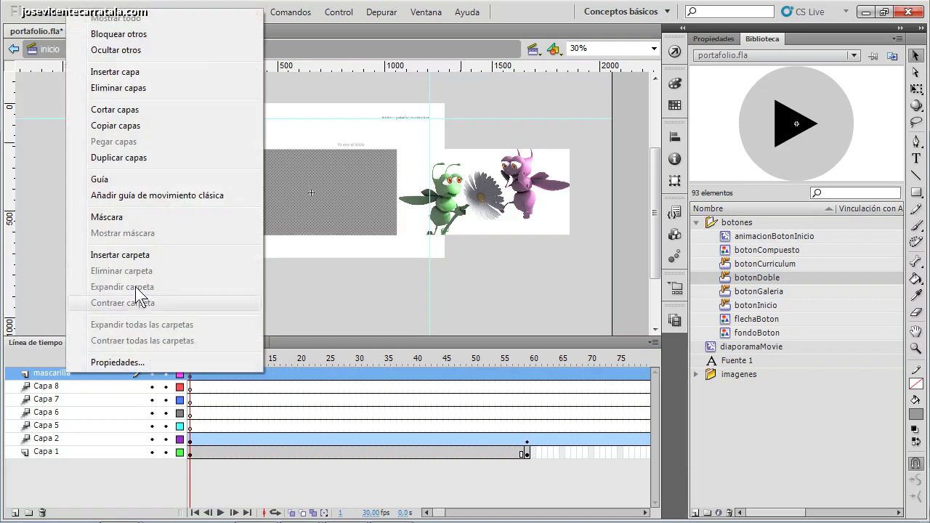
{"action": "left_click", "coordinate": [144, 216]}
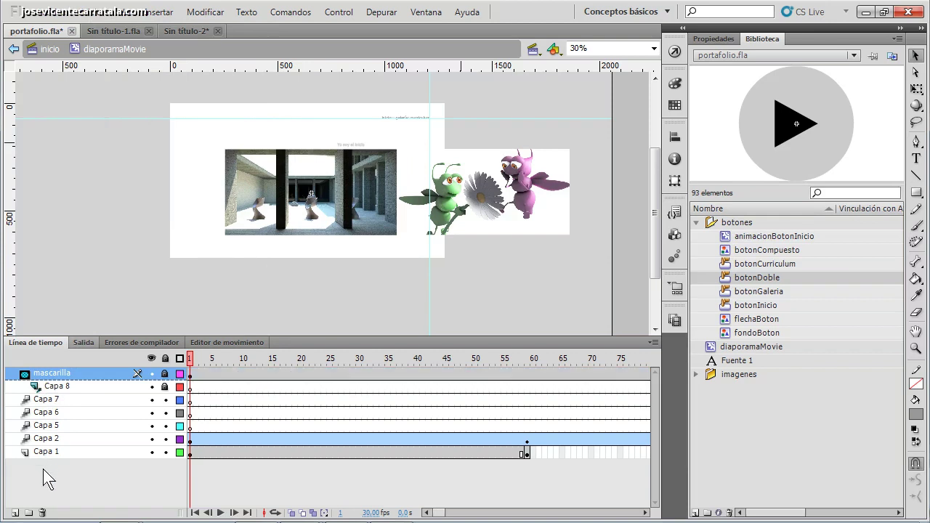
Turn off the mask setting on the mascarilla layer and add a new layer folder
{"action": "right_click", "coordinate": [70, 372]}
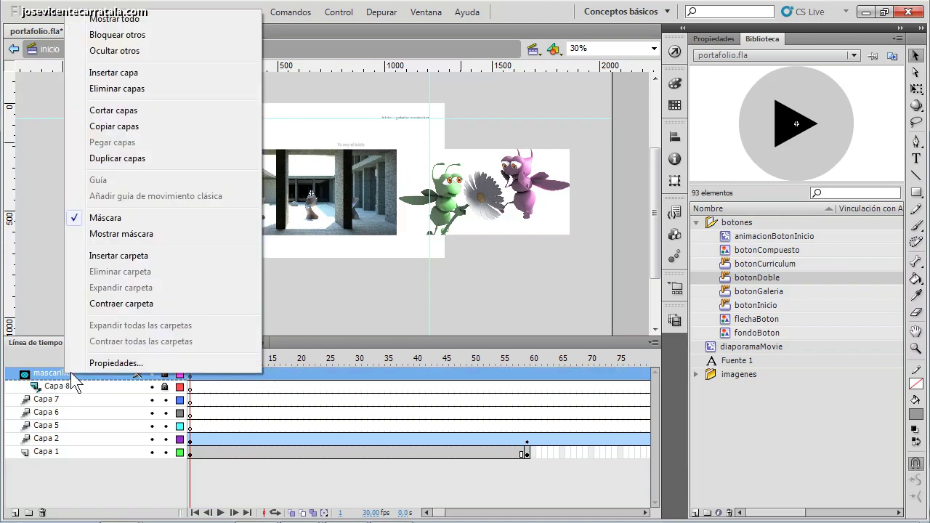
{"action": "left_click", "coordinate": [131, 222]}
{"action": "left_click", "coordinate": [29, 513]}
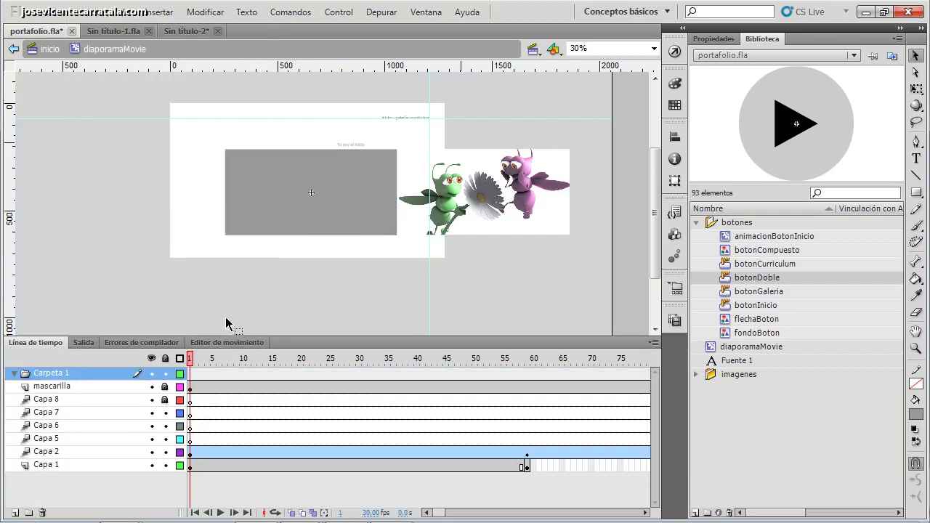
Place the folder below the mascarilla layer and move the layers from Capa 8 to Capa 1 into it
{"action": "left_click_drag", "start_coordinate": [82, 371], "coordinate": [42, 395]}
{"action": "left_click", "coordinate": [58, 399]}
{"action": "left_click", "coordinate": [55, 465], "text": "shift"}
{"action": "left_click", "coordinate": [51, 374]}
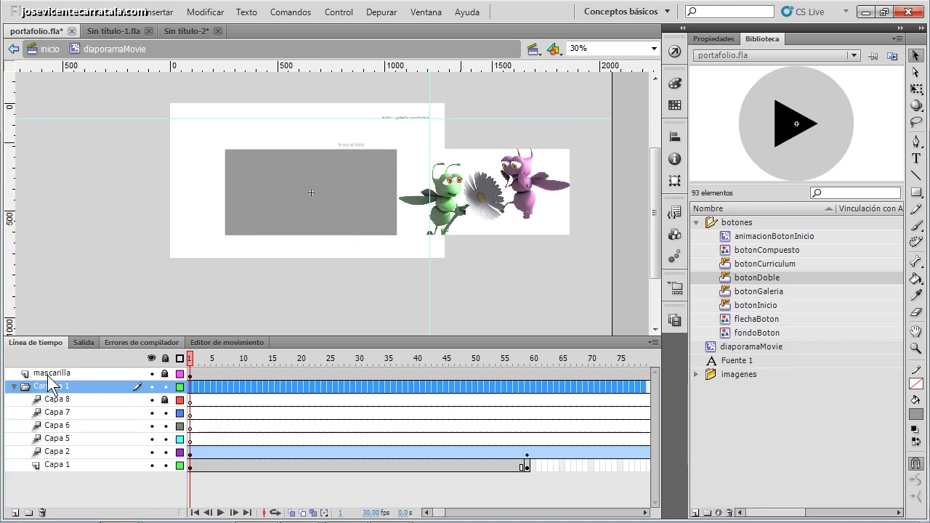
Try to mask the whole layer folder by making mascarilla a mask layer, collapsing and expanding the folder to check
{"action": "right_click", "coordinate": [51, 373]}
{"action": "left_click", "coordinate": [124, 219]}
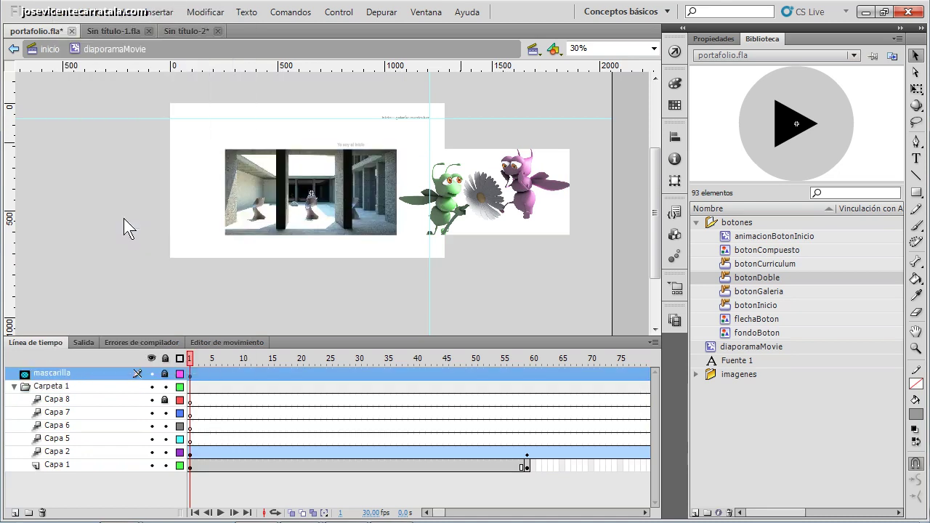
{"action": "left_click", "coordinate": [13, 386]}
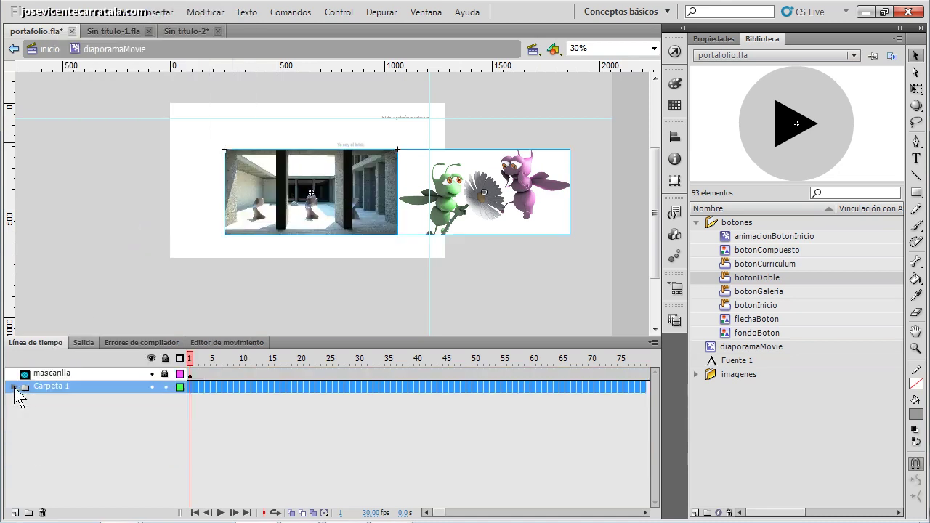
{"action": "left_click", "coordinate": [14, 386]}
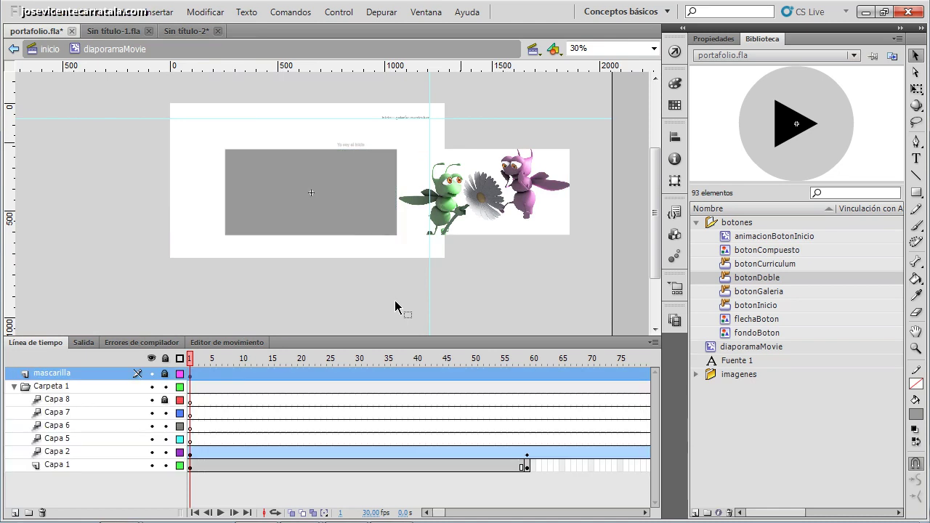
Undo the folder, the mask settings, the drawn rectangle and the deletion of the white cover shape
{"action": "key", "text": "ctrl+z"}
{"action": "key", "text": "ctrl+z"}
{"action": "key", "text": "ctrl+z"}
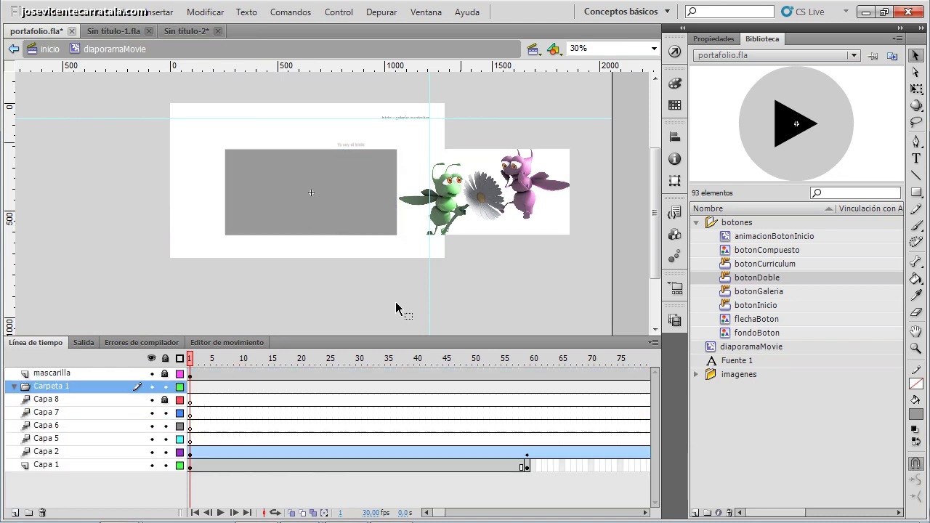
{"action": "key", "text": "ctrl+z"}
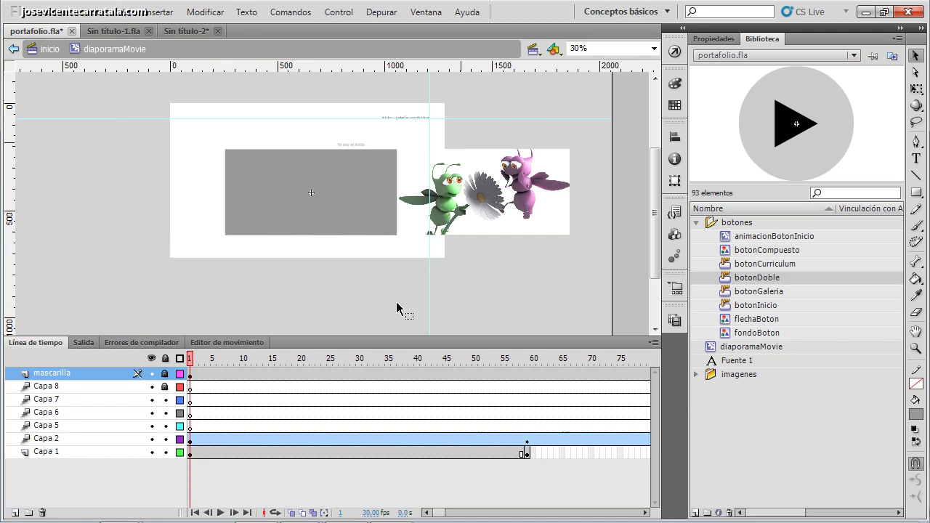
{"action": "key", "text": "ctrl+z"}
{"action": "key", "text": "ctrl+z"}
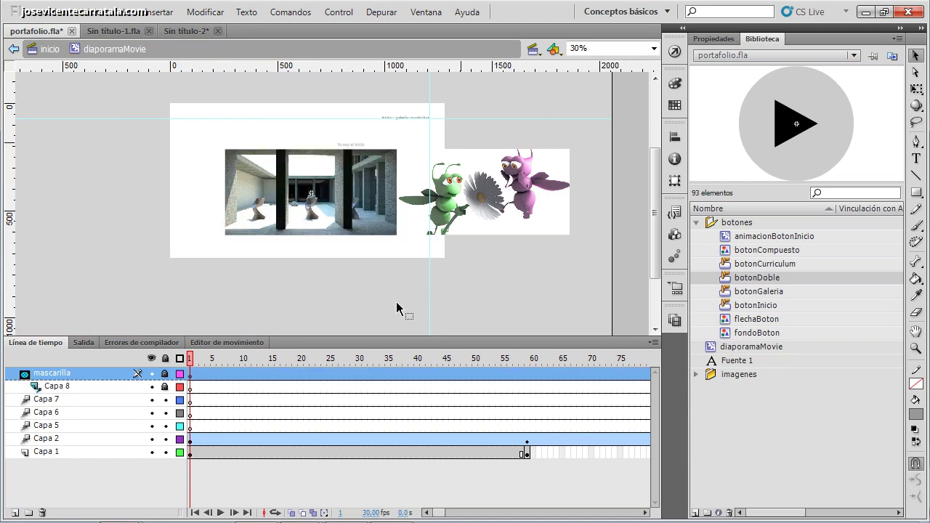
{"action": "key", "text": "ctrl+z"}
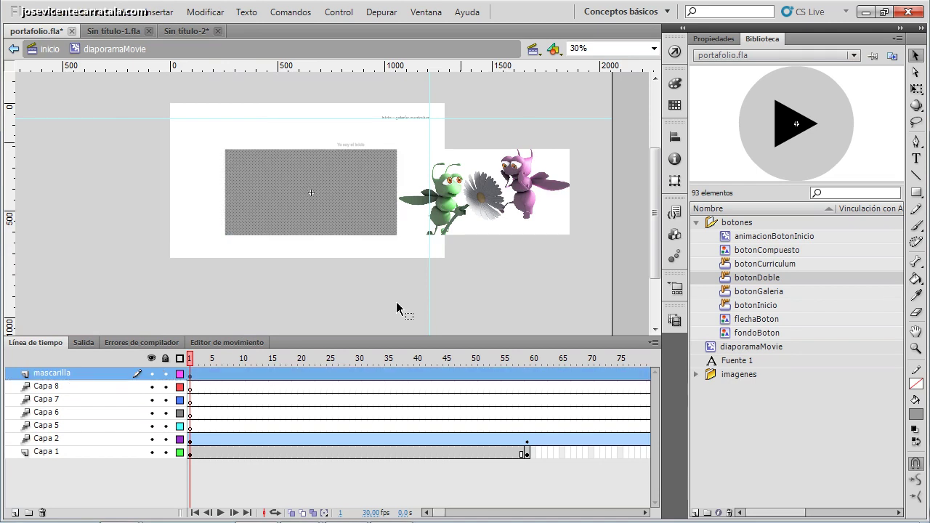
{"action": "key", "text": "ctrl+z"}
{"action": "key", "text": "ctrl+z"}
{"action": "key", "text": "ctrl+z"}
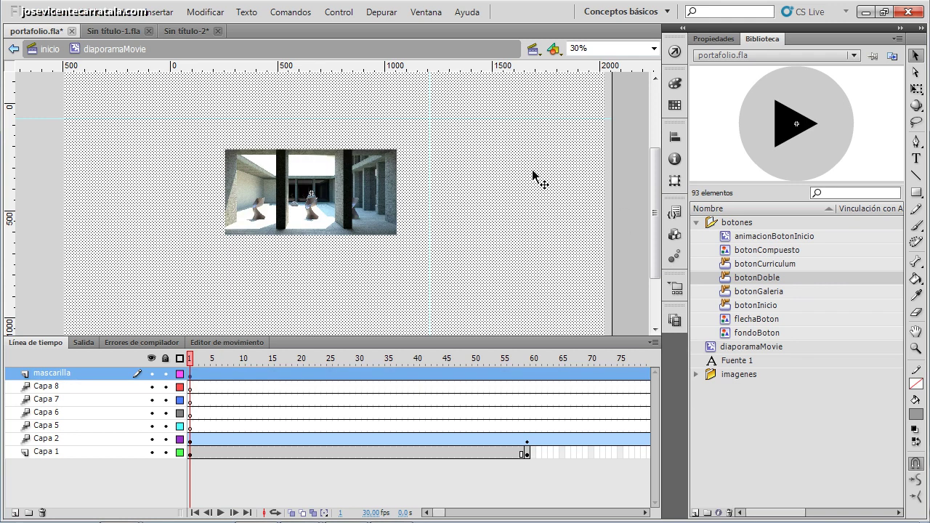
Switch to the galeria scene to look at its contents and layers
{"action": "left_click", "coordinate": [532, 48]}
{"action": "left_click", "coordinate": [546, 83]}
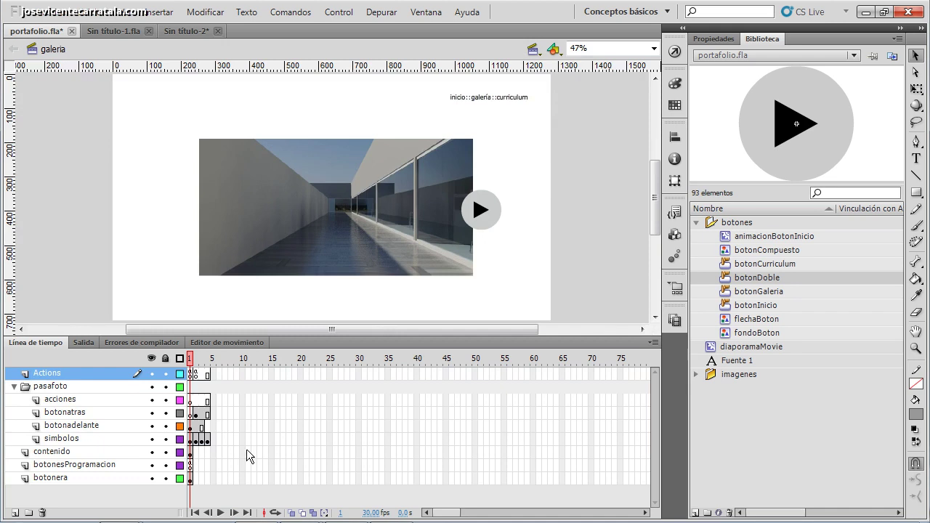
{"action": "left_click_drag", "start_coordinate": [322, 330], "coordinate": [314, 330]}
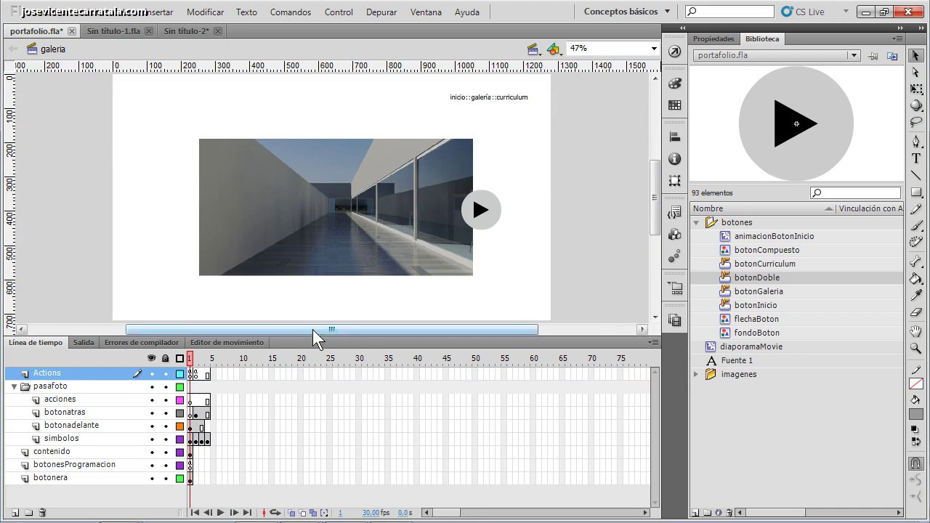
Delete the large white cover shape on the mascarilla layer inside the inicio scene's diaporamaMovie symbol
{"action": "left_click", "coordinate": [541, 53]}
{"action": "left_click", "coordinate": [543, 67]}
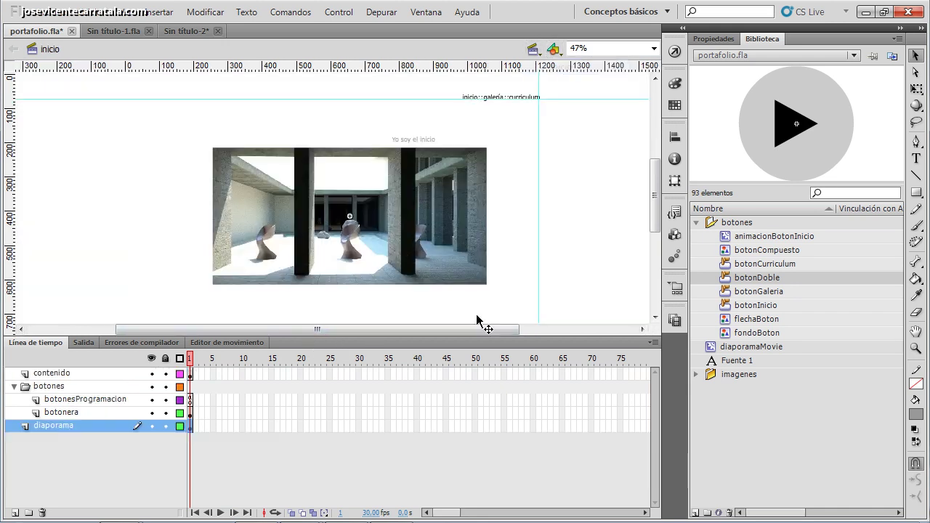
{"action": "left_click", "coordinate": [191, 412]}
{"action": "left_click", "coordinate": [191, 427]}
{"action": "double_click", "coordinate": [478, 205]}
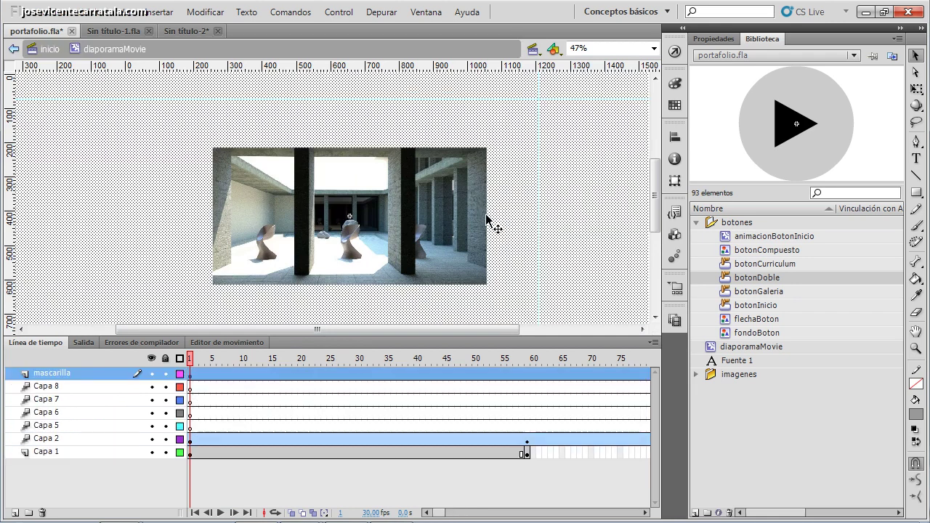
{"action": "left_click", "coordinate": [554, 277]}
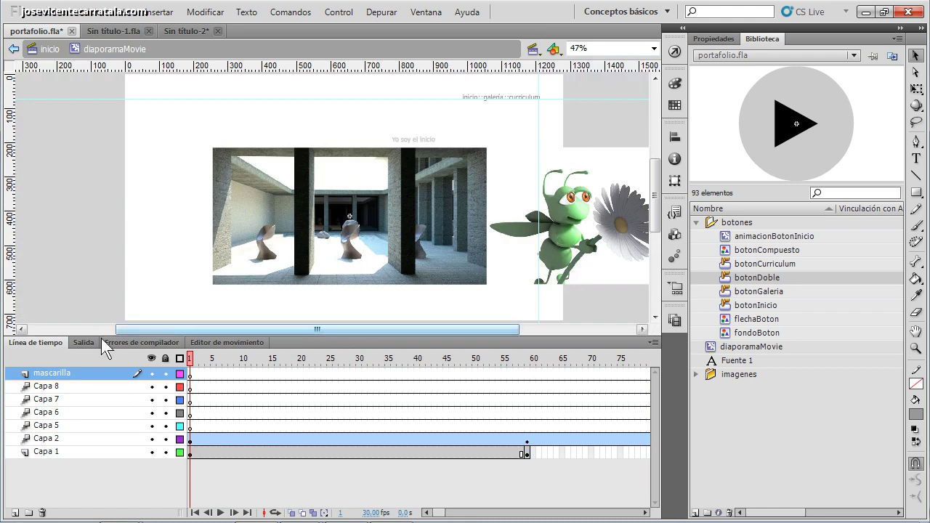
Return to the inicio scene and add a layer named mascara directly above the diaporama layer
{"action": "left_click", "coordinate": [533, 49]}
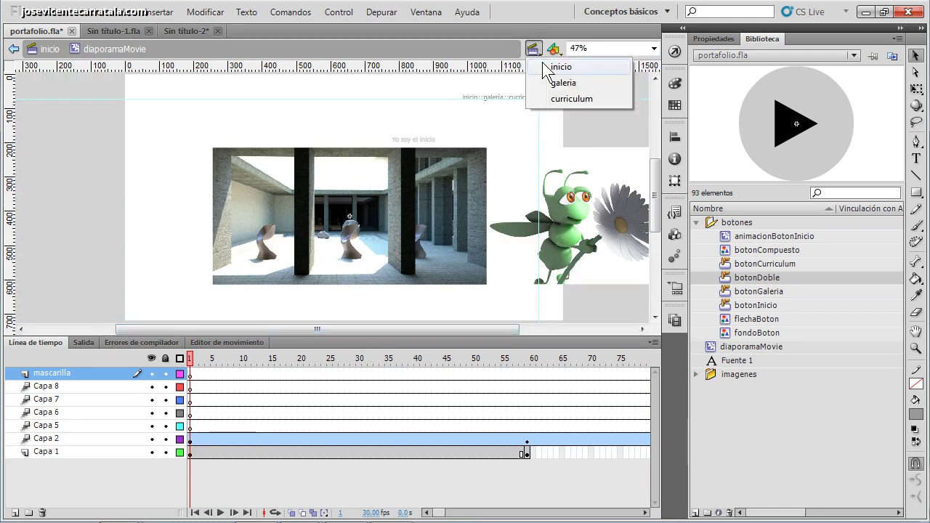
{"action": "left_click", "coordinate": [556, 65]}
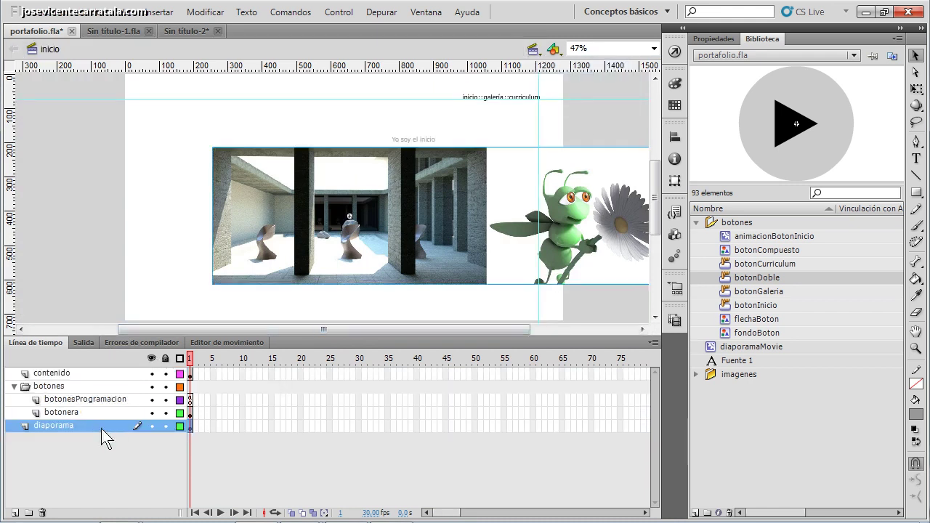
{"action": "left_click", "coordinate": [15, 513]}
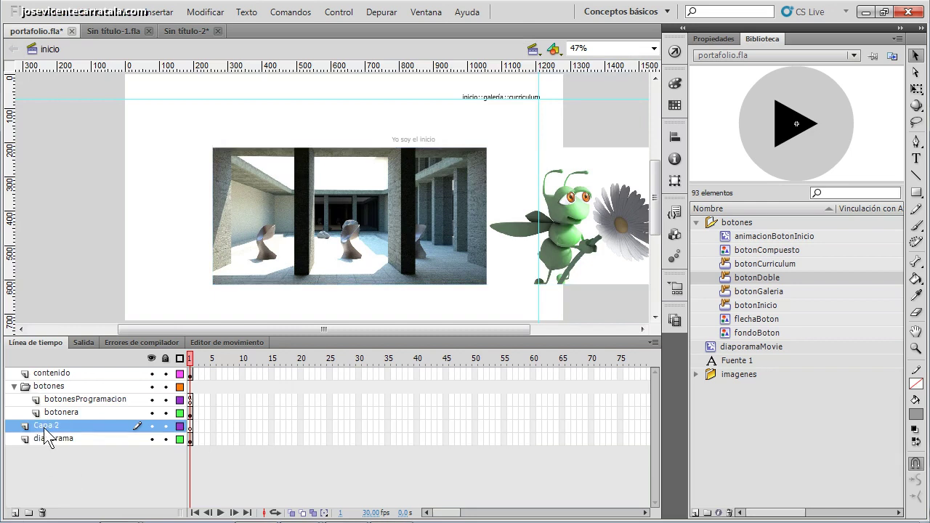
{"action": "double_click", "coordinate": [50, 426]}
{"action": "type", "text": "mascara"}
{"action": "key", "text": "Return"}
Draw a gray rectangle on the mascara layer covering the courtyard photo from corner to corner
{"action": "left_click", "coordinate": [916, 193]}
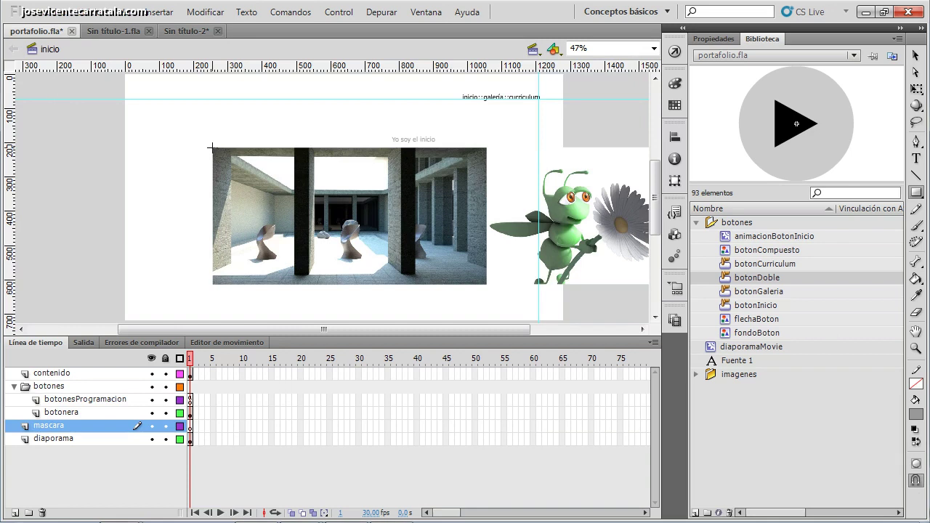
{"action": "mouse_move", "coordinate": [211, 148]}
{"action": "left_mouse_down"}
{"action": "mouse_move", "coordinate": [212, 188]}
{"action": "mouse_move", "coordinate": [363, 218]}
{"action": "mouse_move", "coordinate": [487, 284]}
{"action": "left_mouse_up"}
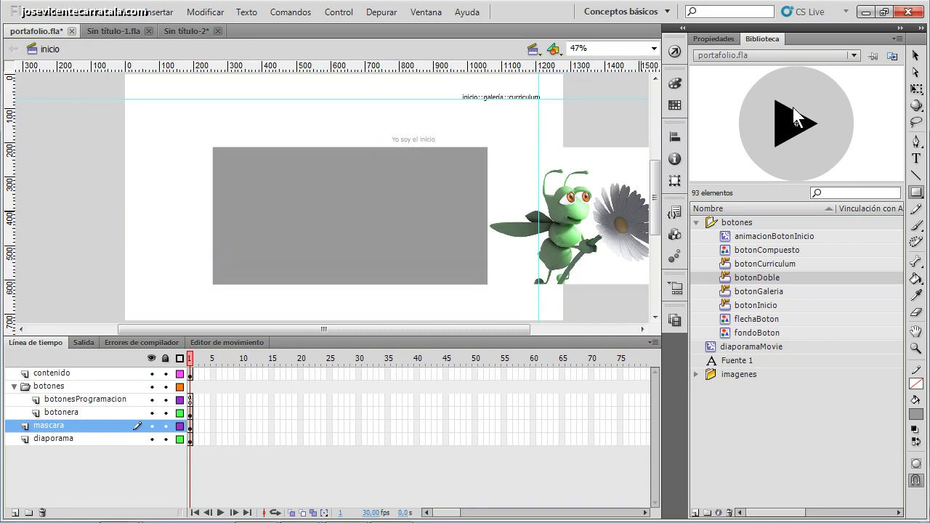
{"action": "left_click", "coordinate": [915, 57]}
Convert the mascara layer into a mask for the diaporama layer and test the movie
{"action": "right_click", "coordinate": [50, 427]}
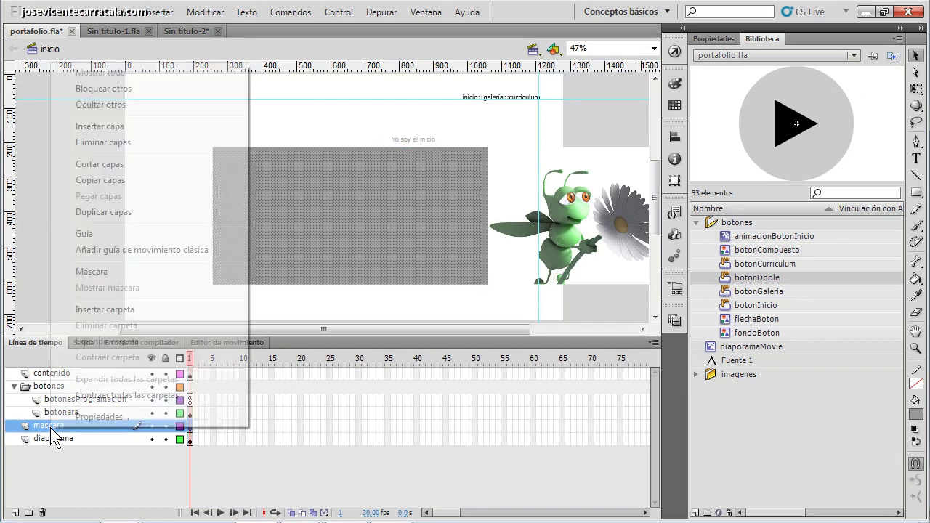
{"action": "left_click", "coordinate": [134, 274]}
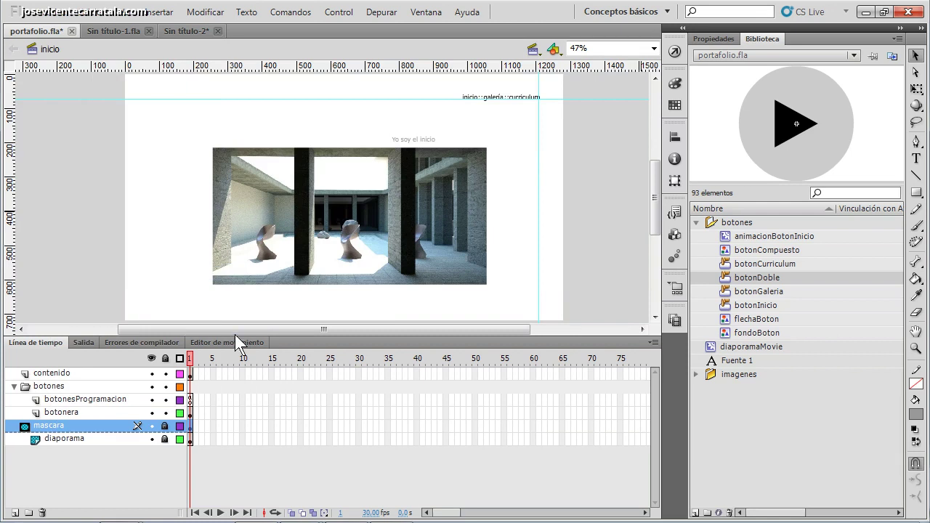
{"action": "left_click", "coordinate": [52, 441]}
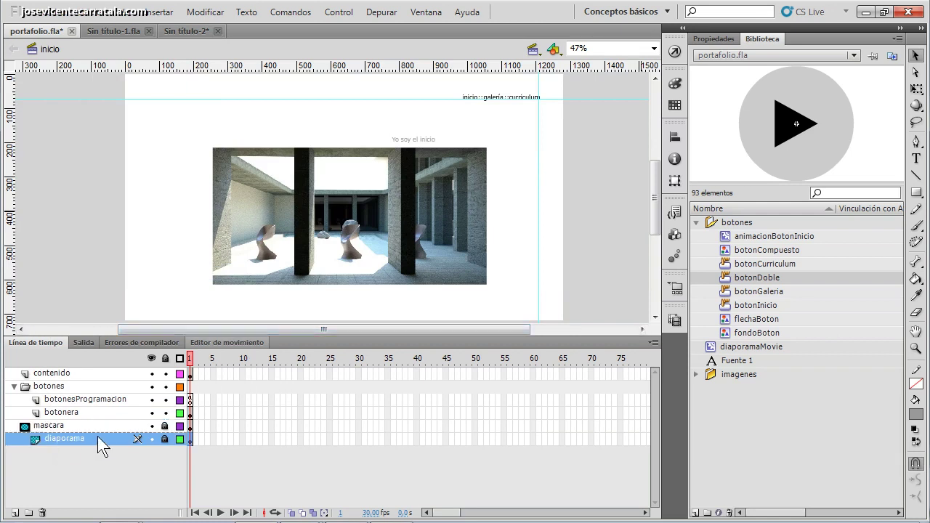
{"action": "key", "text": "ctrl+Return"}
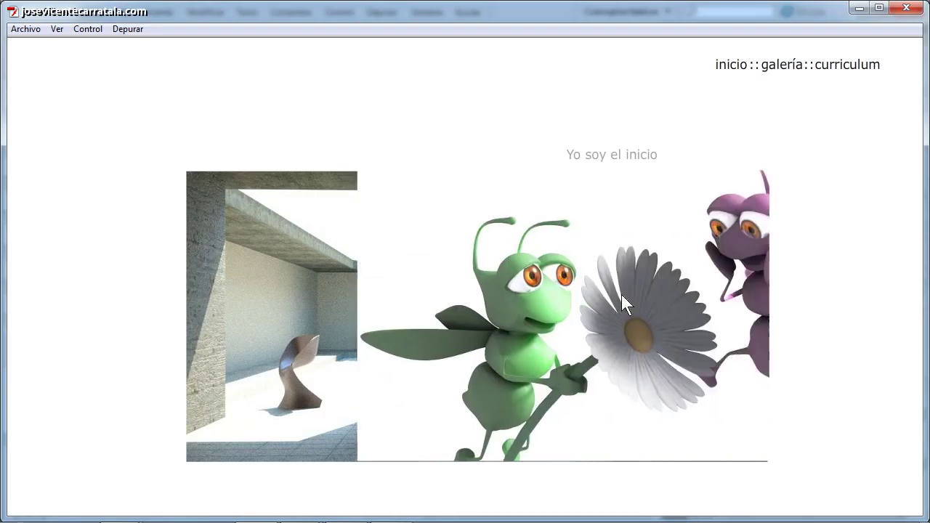
Close the movie test and add a layer named fondo directly above the botonera layer
{"action": "left_click", "coordinate": [906, 8]}
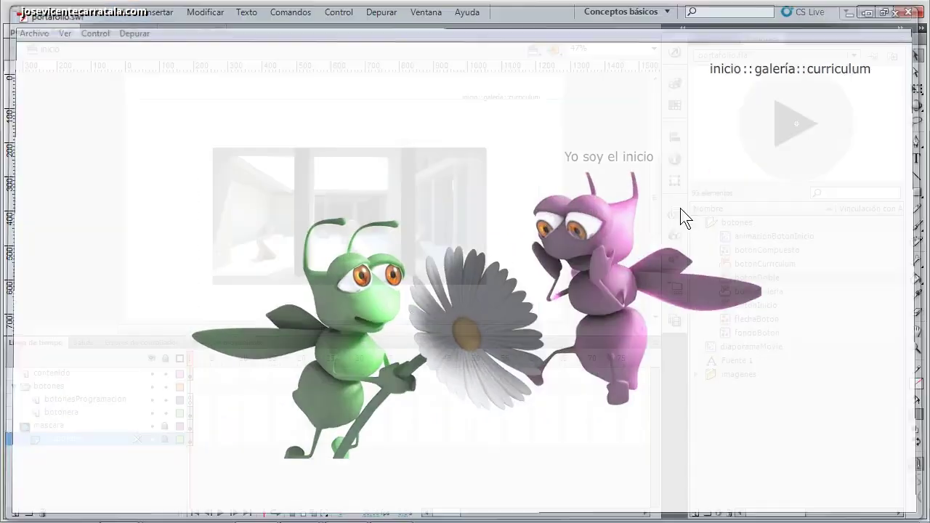
{"action": "left_click", "coordinate": [55, 414]}
{"action": "left_click", "coordinate": [15, 513]}
{"action": "double_click", "coordinate": [61, 415]}
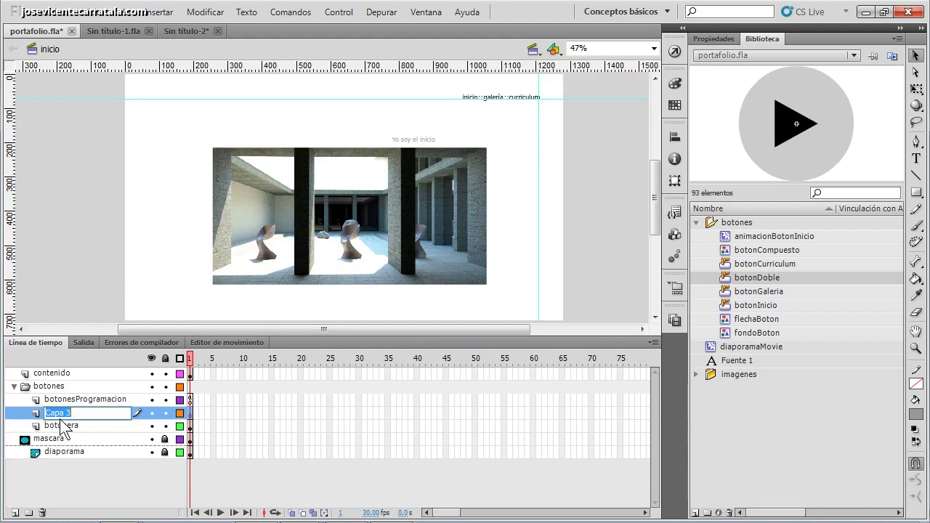
{"action": "type", "text": "fondo"}
{"action": "key", "text": "Return"}
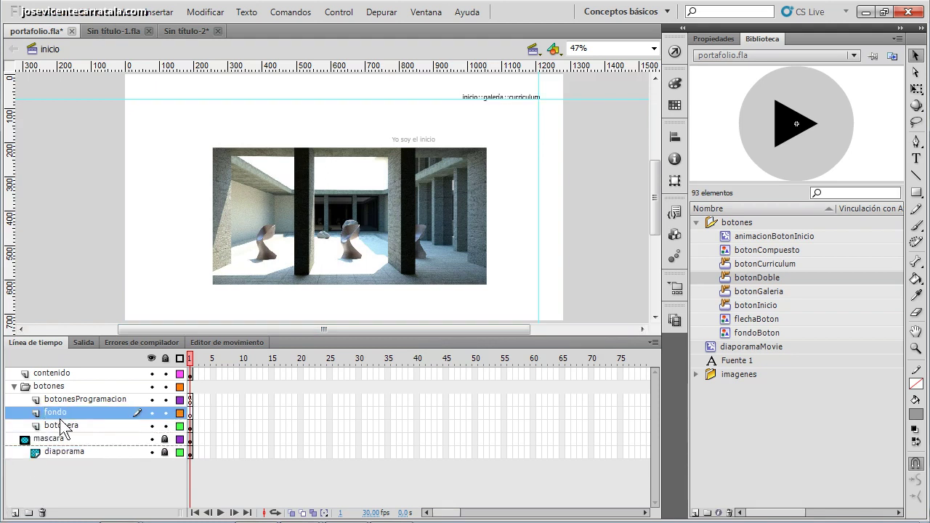
Reorder the layers so that fondo lies at the very bottom, beneath the mascara mask and its diaporama layer
{"action": "mouse_move", "coordinate": [58, 414]}
{"action": "left_mouse_down"}
{"action": "mouse_move", "coordinate": [62, 428]}
{"action": "mouse_move", "coordinate": [35, 475]}
{"action": "mouse_move", "coordinate": [51, 428]}
{"action": "left_mouse_up"}
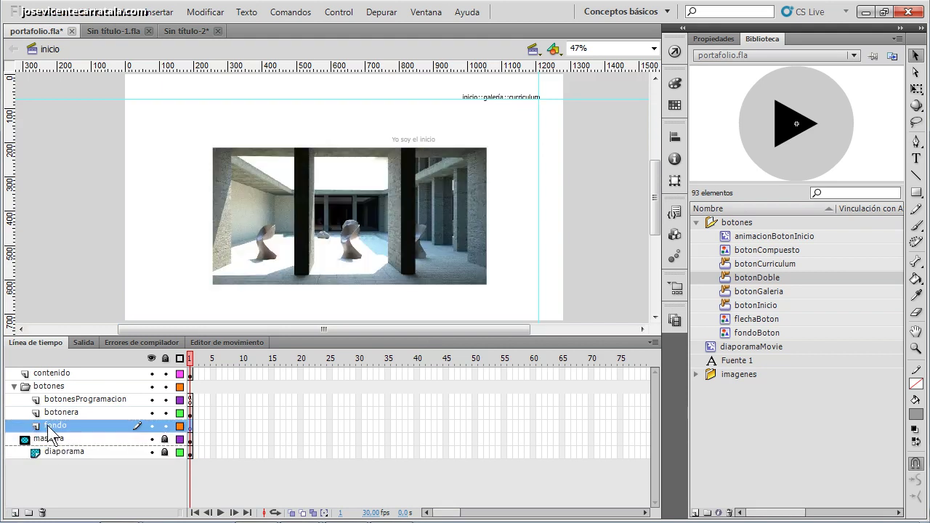
{"action": "left_click", "coordinate": [50, 441]}
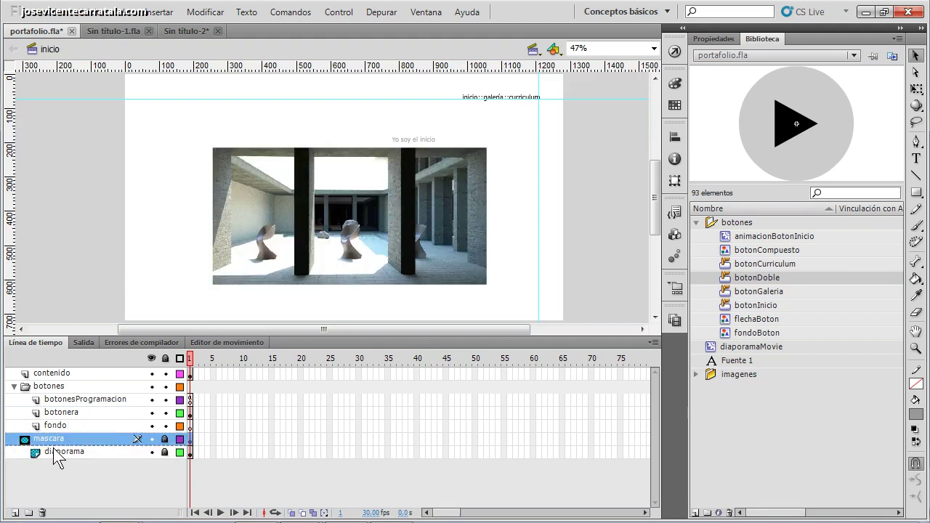
{"action": "left_click_drag", "start_coordinate": [53, 447], "coordinate": [58, 431]}
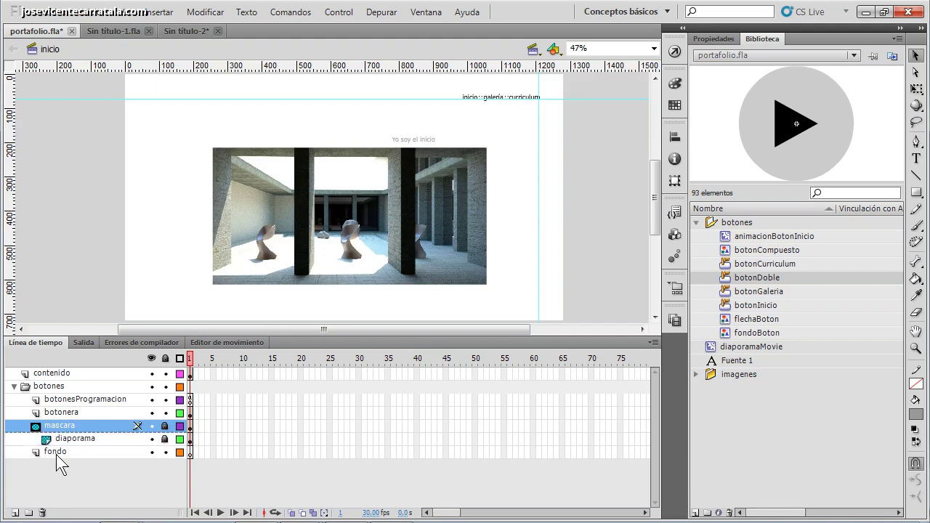
Fill the stage area around the upper-right side of the photo with the Deco tool's default Relleno de enredadera pattern on the fondo layer
{"action": "left_click", "coordinate": [56, 454]}
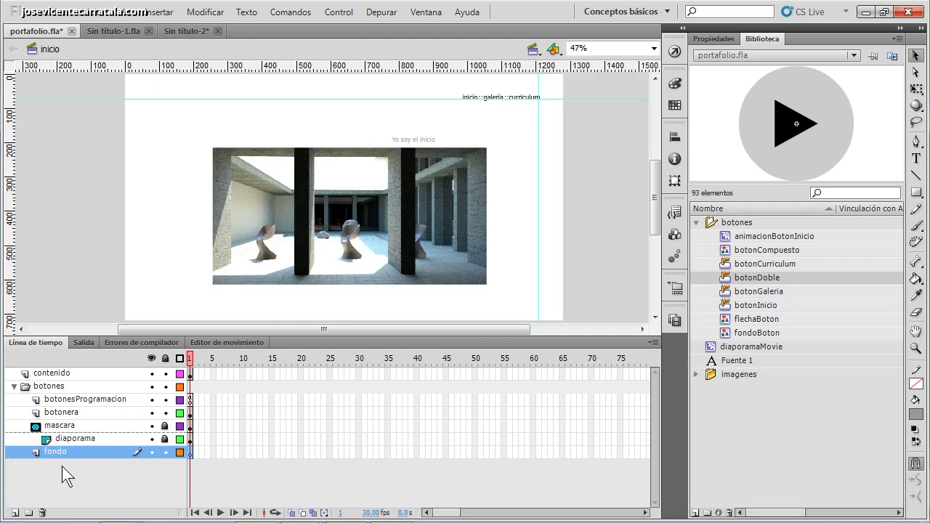
{"action": "left_click", "coordinate": [916, 243]}
{"action": "left_click", "coordinate": [719, 39]}
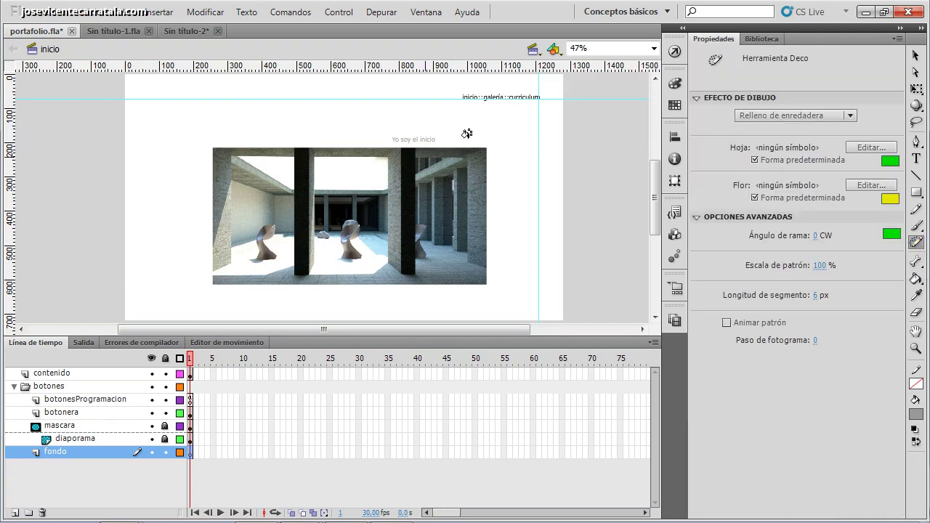
{"action": "left_click", "coordinate": [508, 133]}
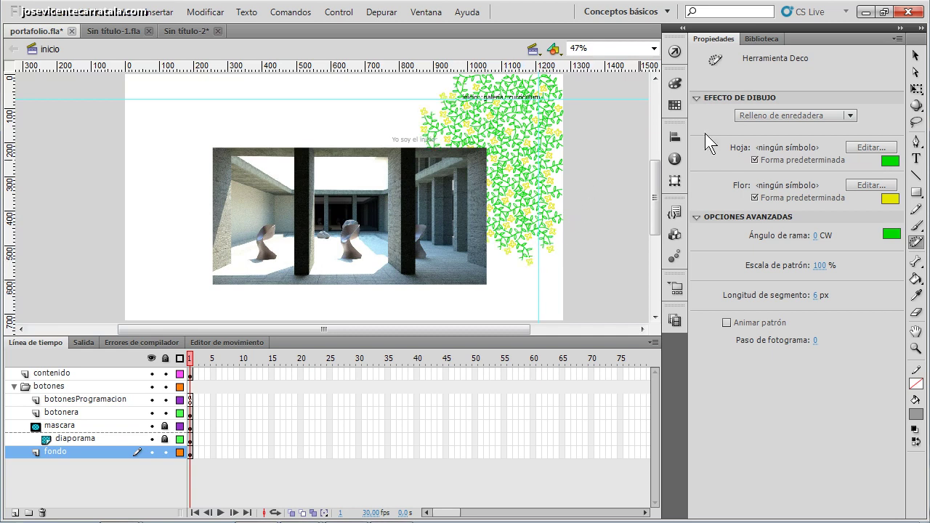
{"action": "left_click", "coordinate": [916, 56]}
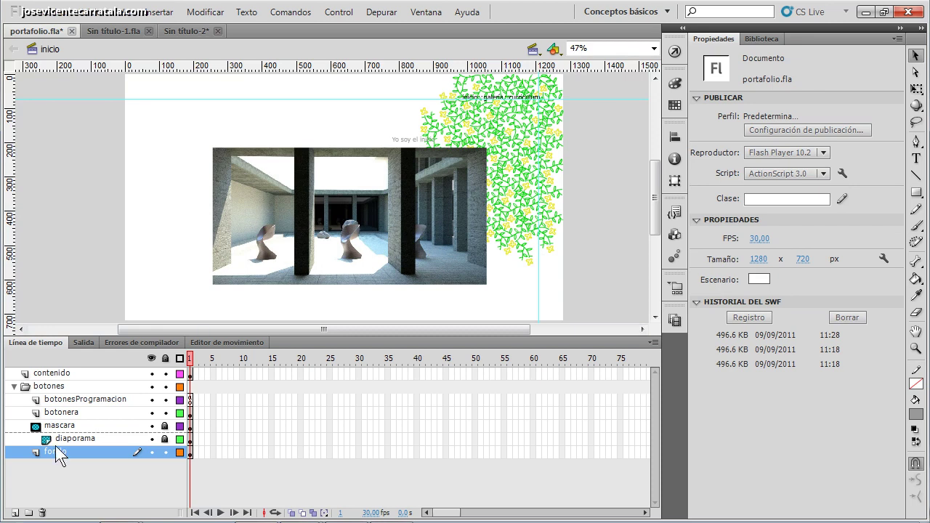
Test the movie to check the masked slideshow over the vine background, and close the test
{"action": "key", "text": "ctrl+Return"}
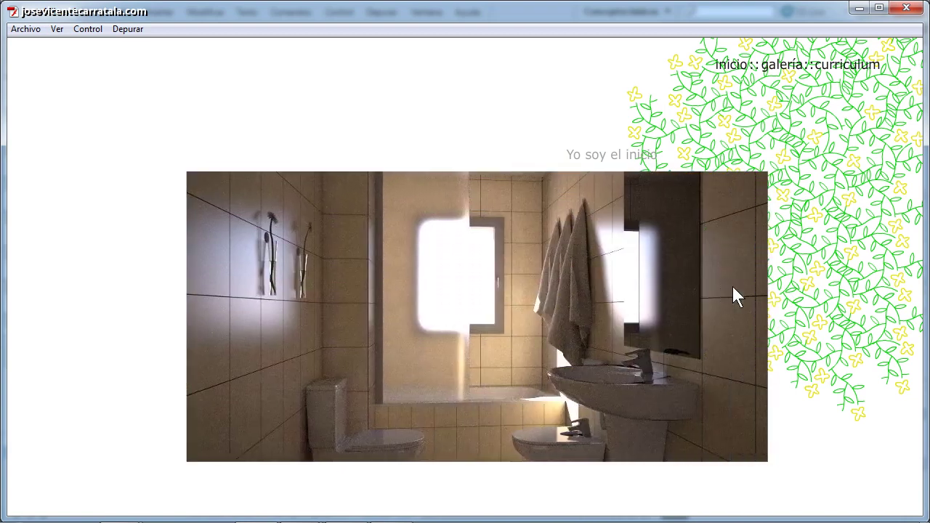
{"action": "left_click", "coordinate": [906, 9]}
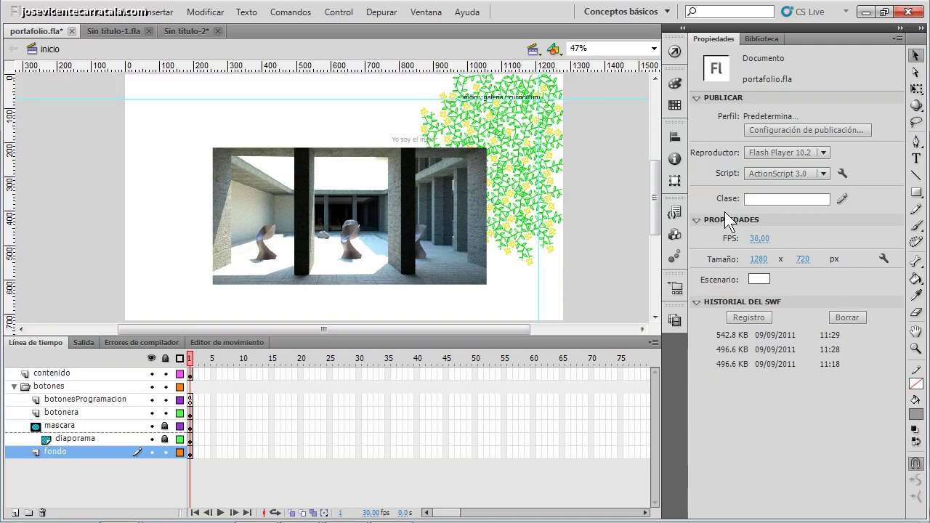
{"action": "mouse_move", "coordinate": [263, 511]}
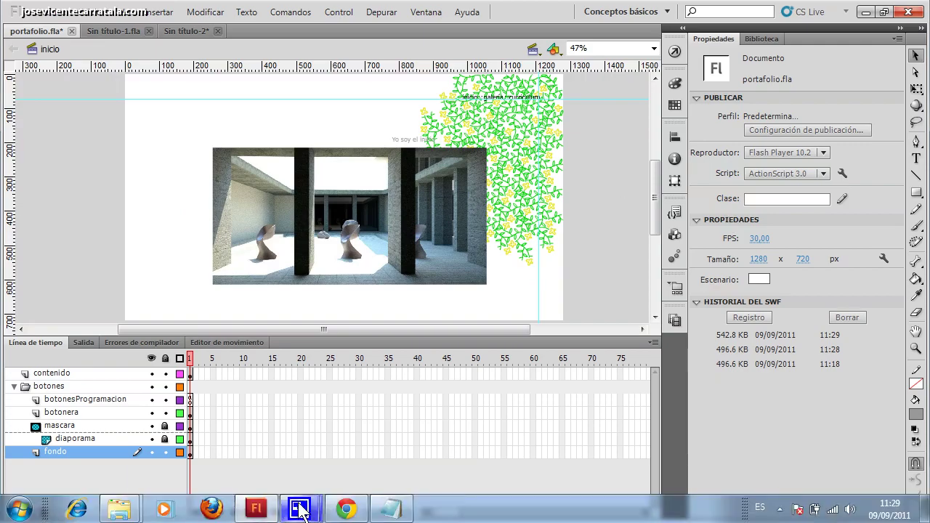